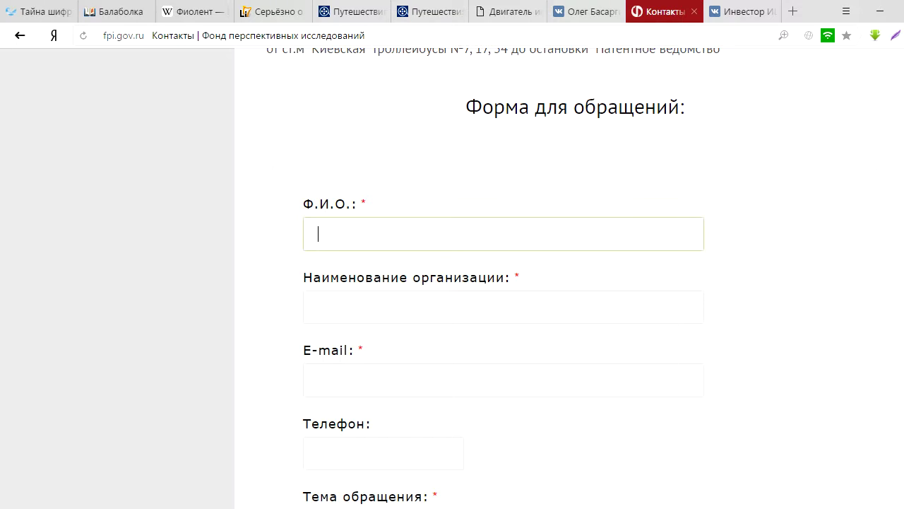
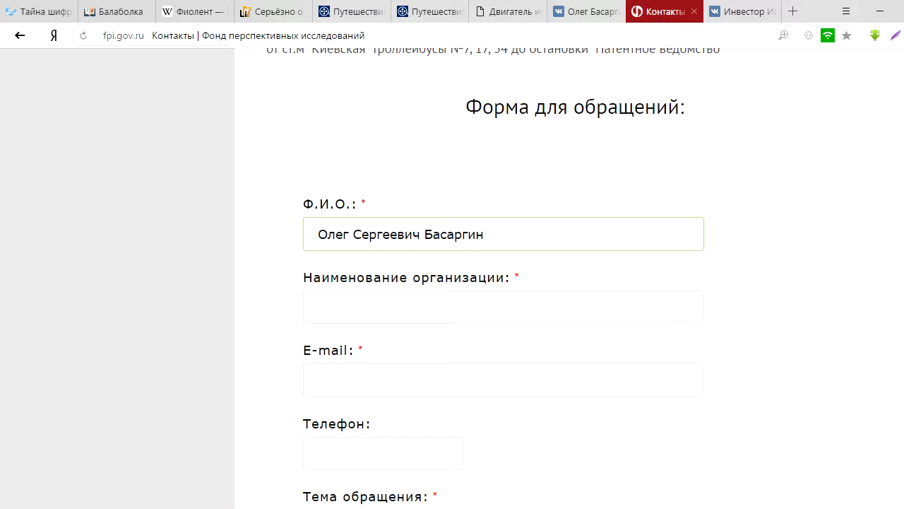
Step: Enter the sender's full name in the Ф.И.О. field
left_click(503, 306)
Step: Enter the organisation name Общественное движение "Глобальная Волна", fixing the ending and quotes
type("О")
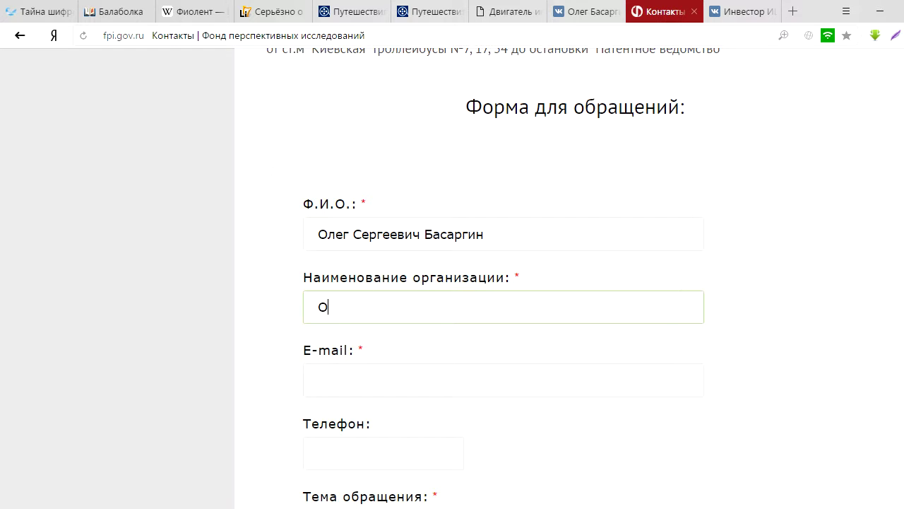
type("бщественная")
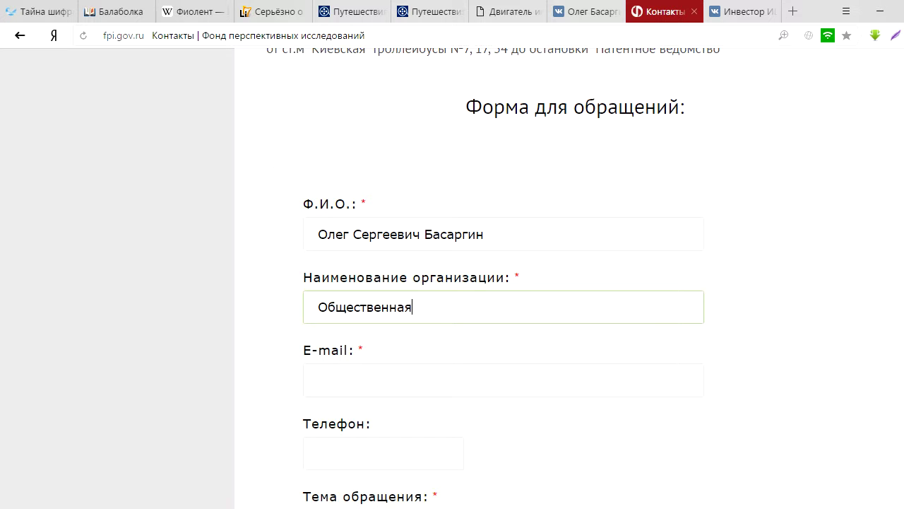
key("BackSpace")
key("BackSpace")
type("ое движение ")
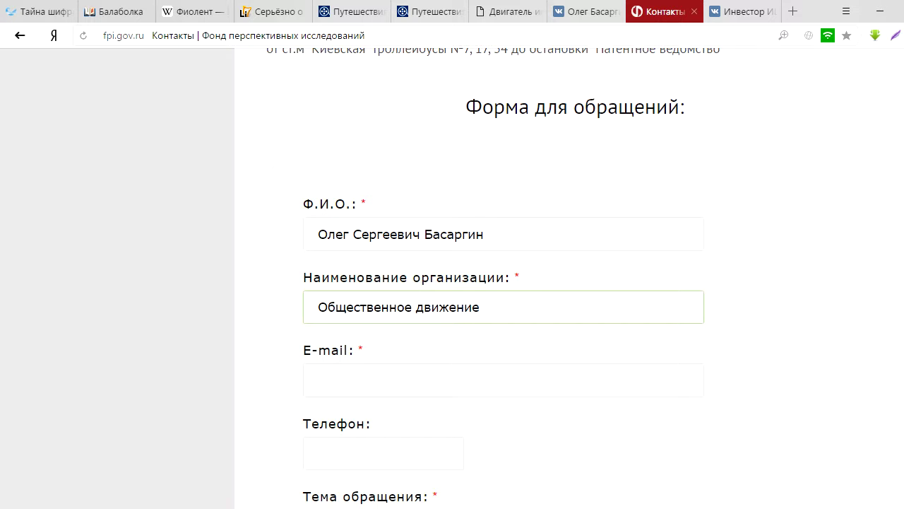
type("\"Гл\"")
key("Left")
type("Глобальная ")
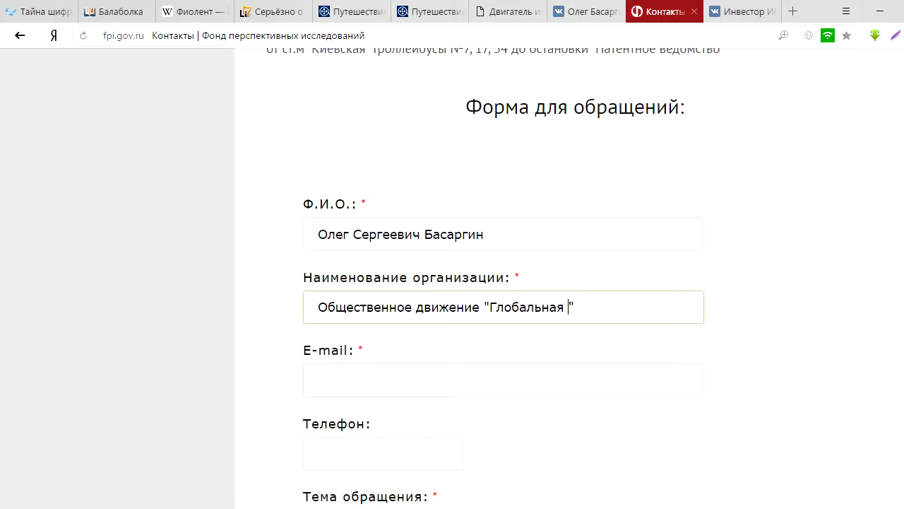
type("Волна")
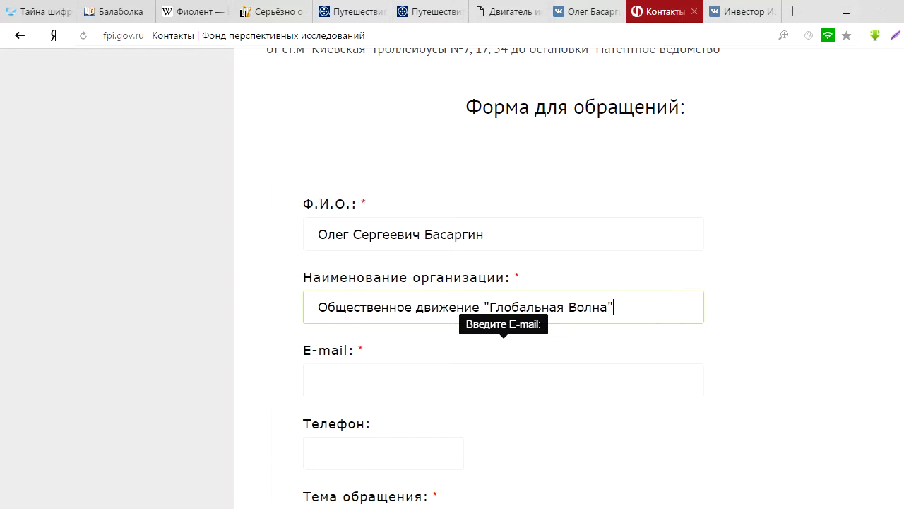
key("Tab")
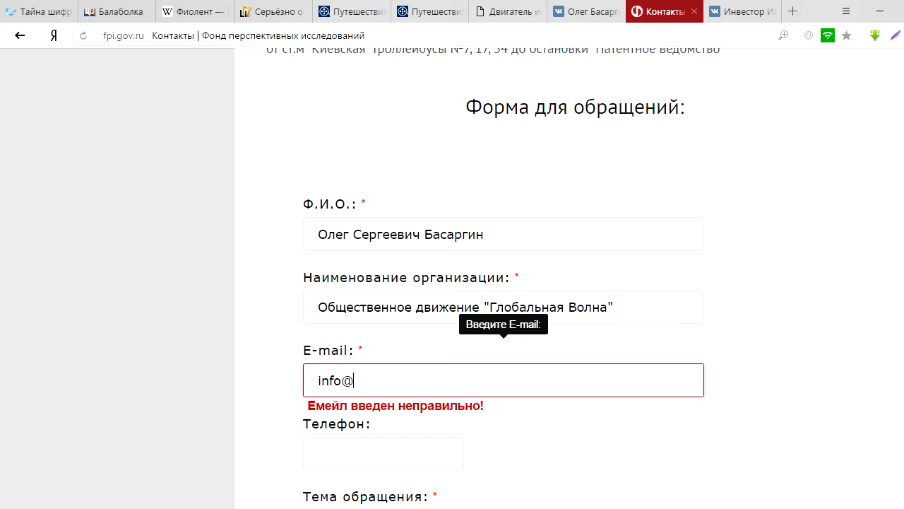
Step: Fill in the sender's e-mail address and phone number
key("Tab")
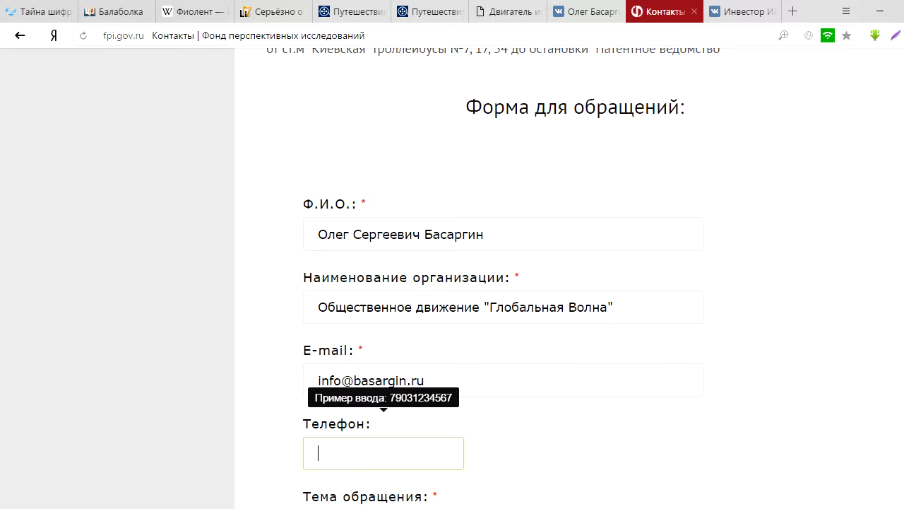
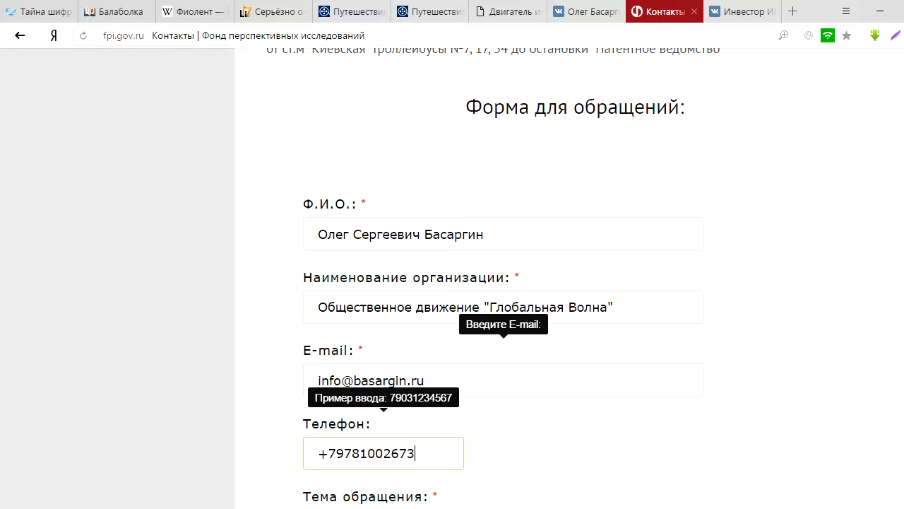
Step: Set the subject field to 'Лого Фонда'
scroll(494, 283, "down", 2)
scroll(494, 283, "down", 2)
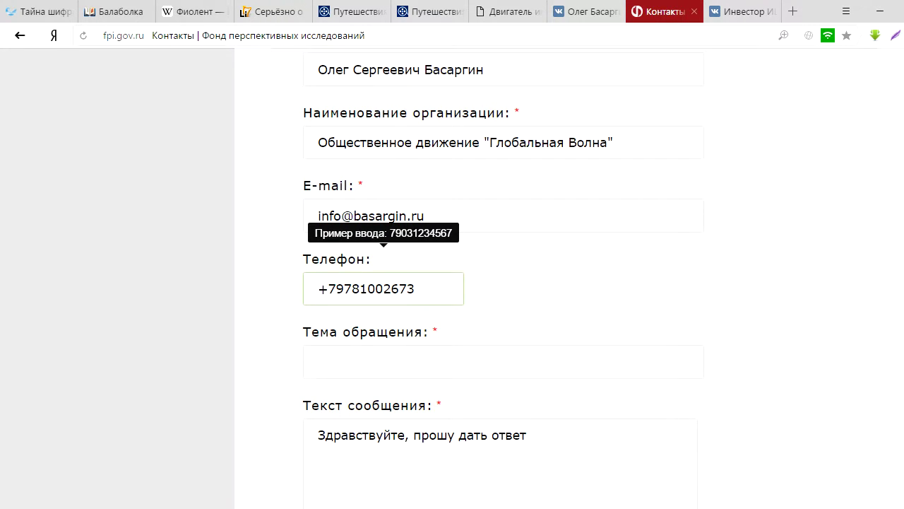
left_click(318, 238)
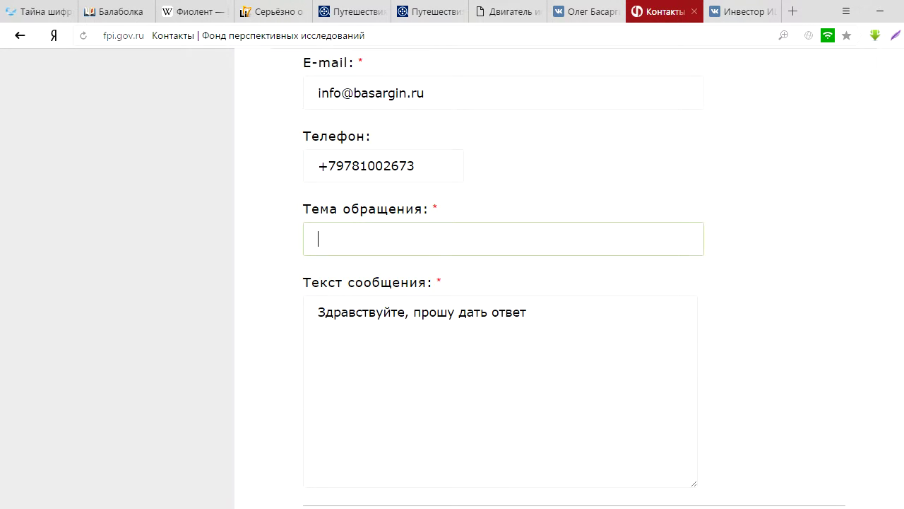
type("Лого Фонда")
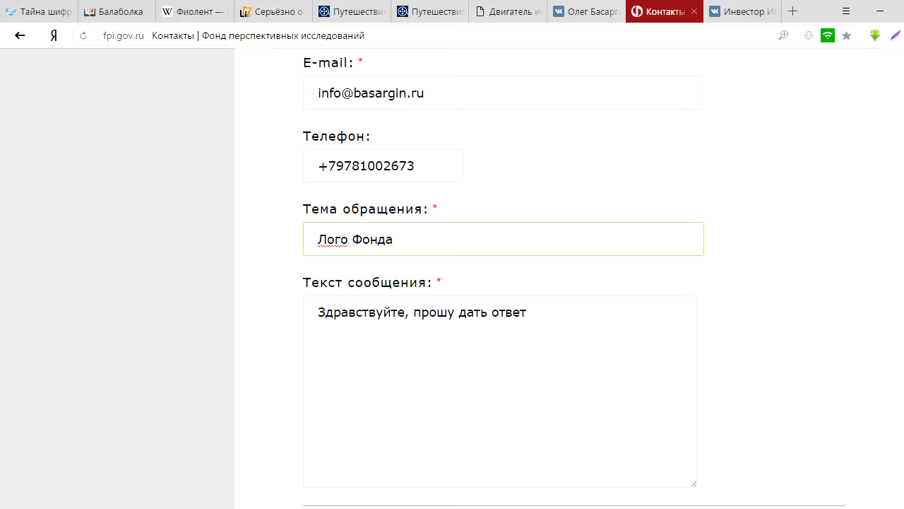
scroll(452, 283, "down", 1)
Step: Write the message asking about the Фонд Перспективных Исследований logo, starting with its origin
left_click(527, 308)
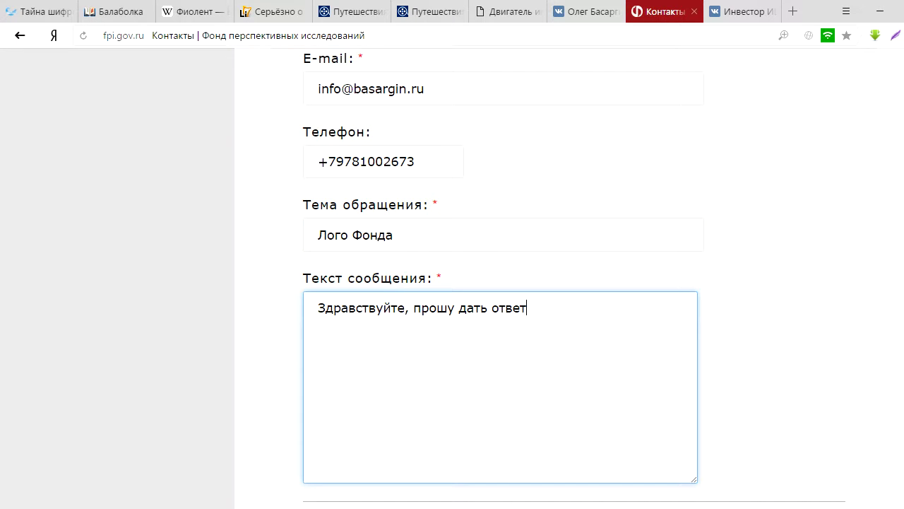
type("по существу логоти")
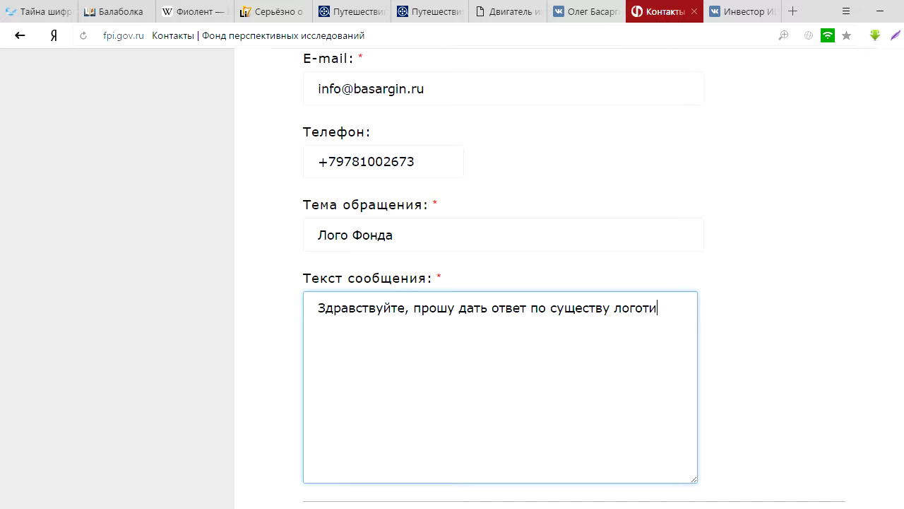
type("па Фонда Перс")
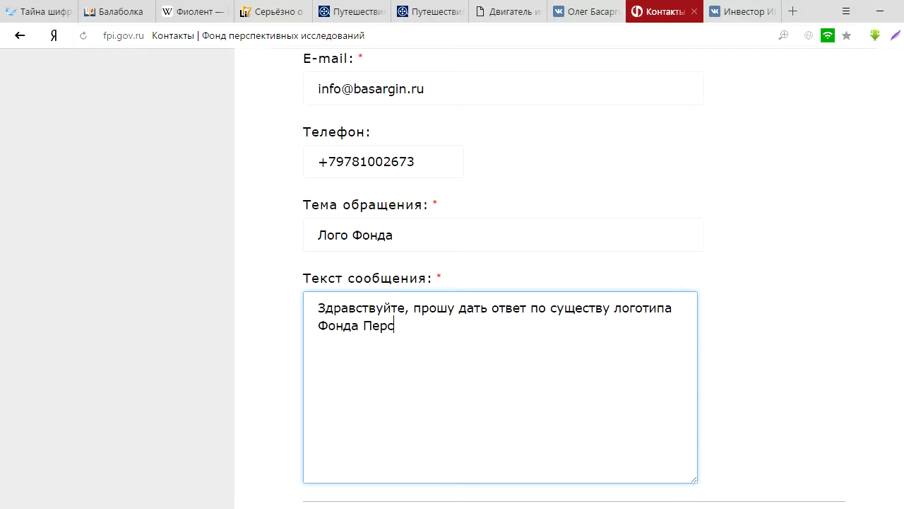
type("пективных и")
key("BackSpace")
type("И")
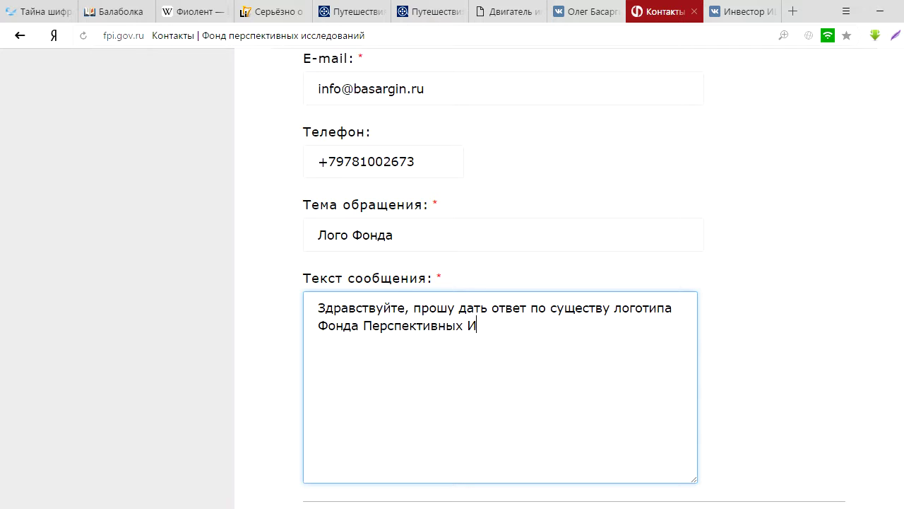
type("сследований")
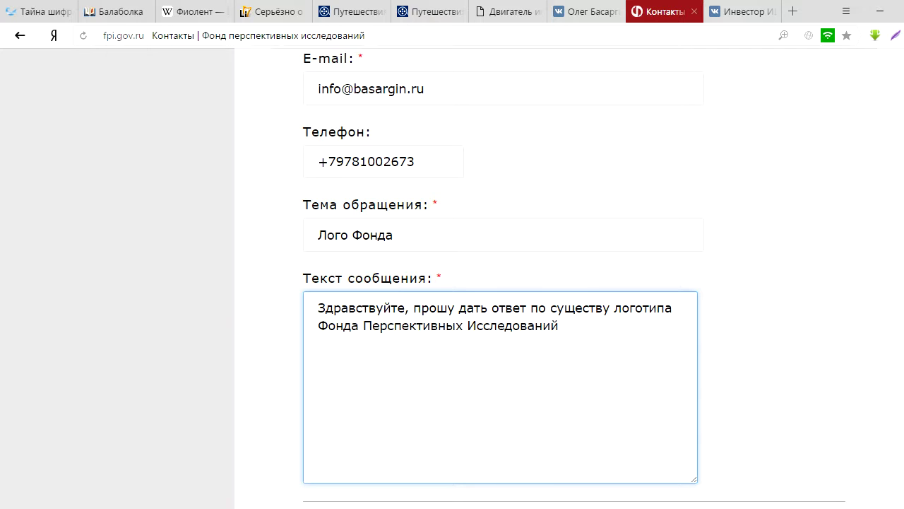
type(",")
key("BackSpace")
key("BackSpace")
type(": происхожде")
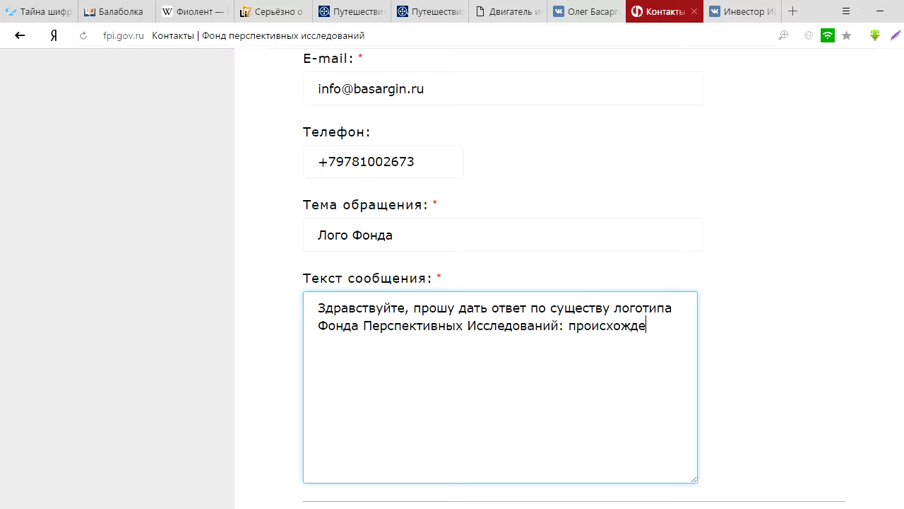
type("ние логотипа, его ")
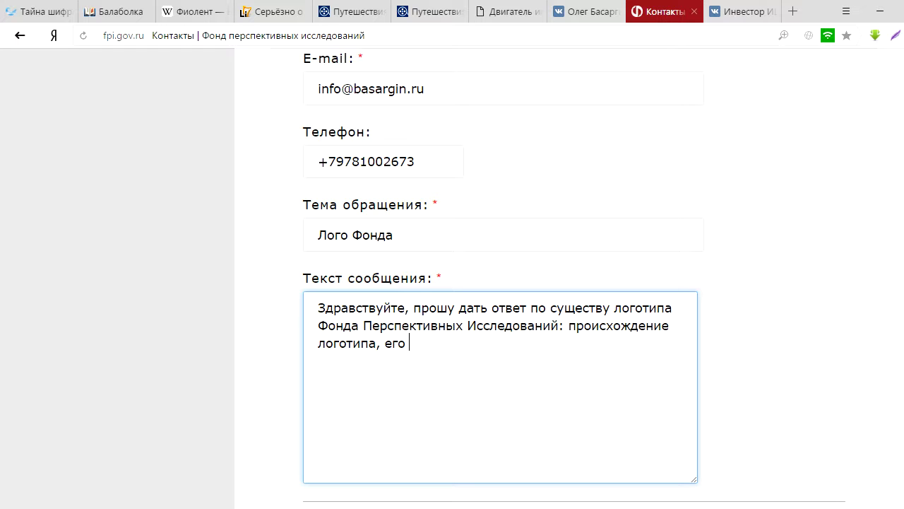
type("история и легенд")
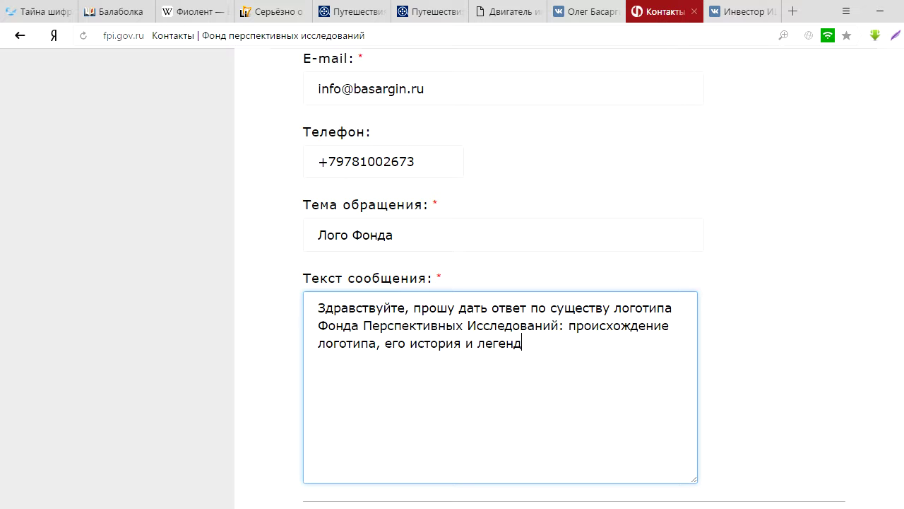
Step: Extend the message with the logo's history, legend, meaning, author and creation cost
type("а, что он означает")
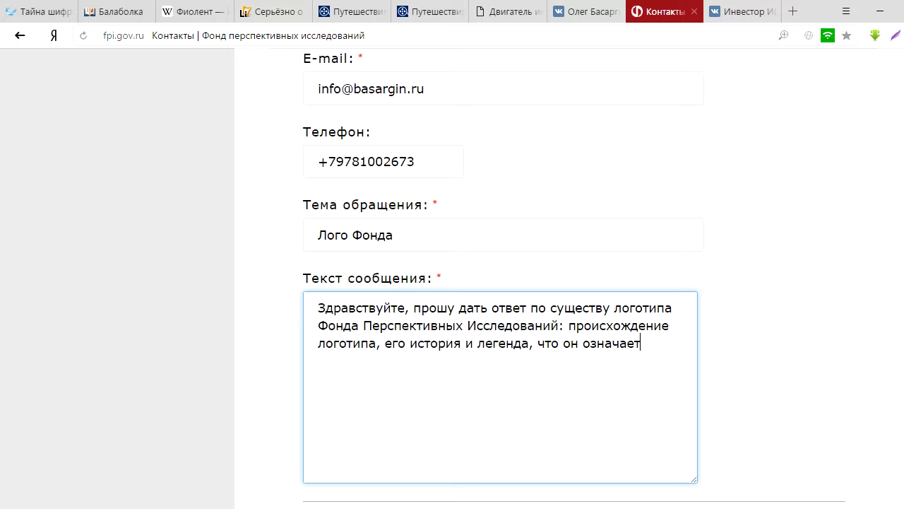
type(", кто автор логотипа")
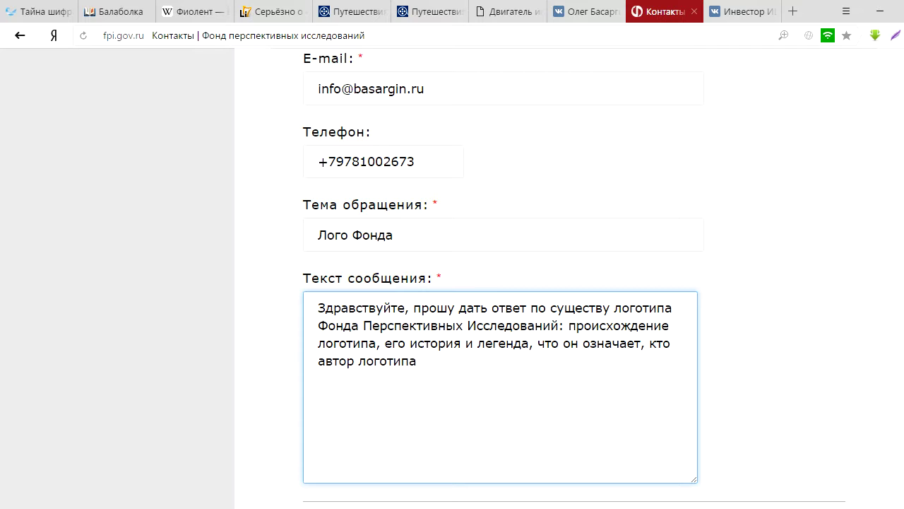
type(", какие средства ")
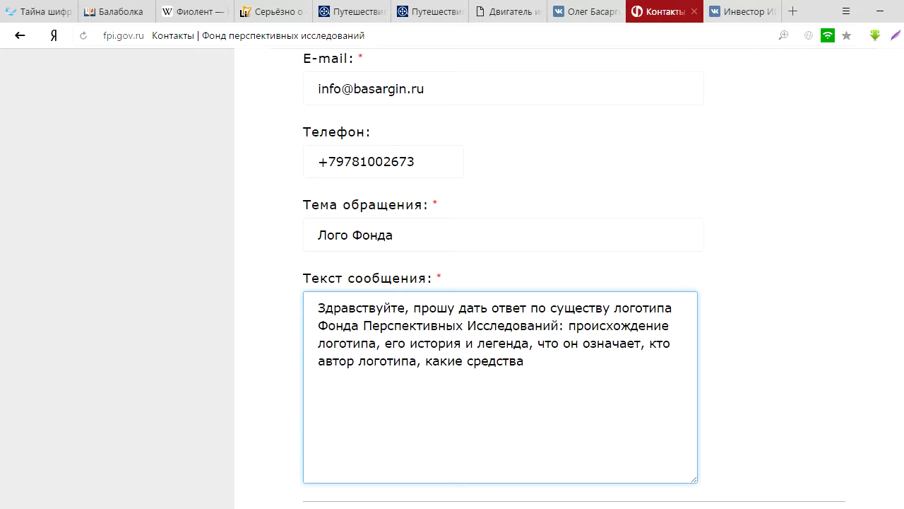
type("были потраче")
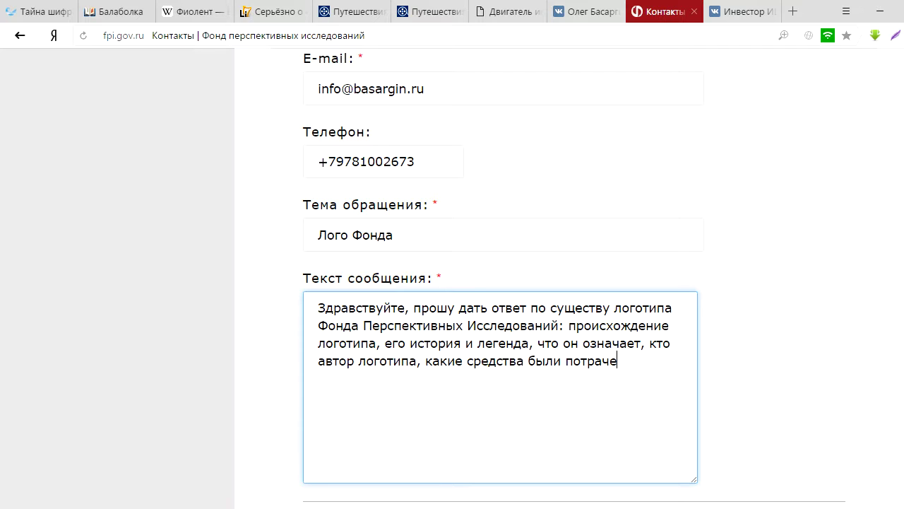
type("ны на его создани")
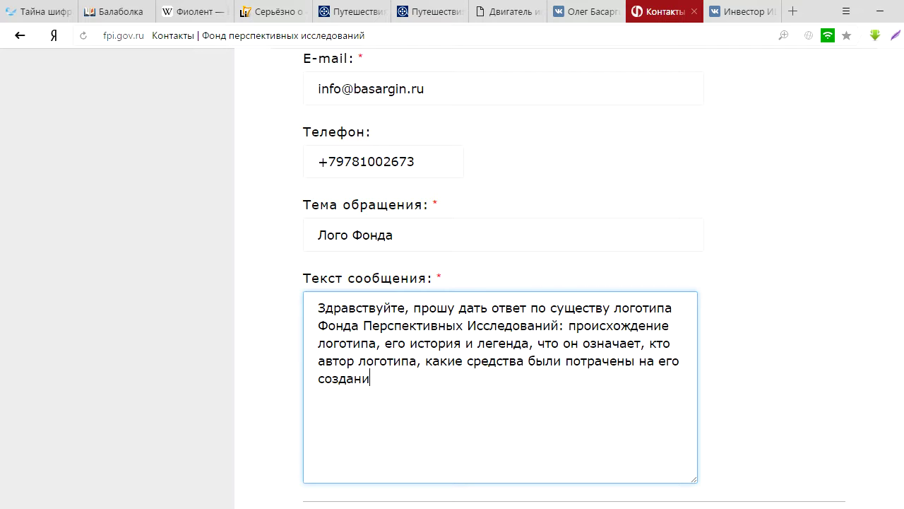
type("е?")
Step: Add the opening line 'Повторное обращение!' above the message
key("Return")
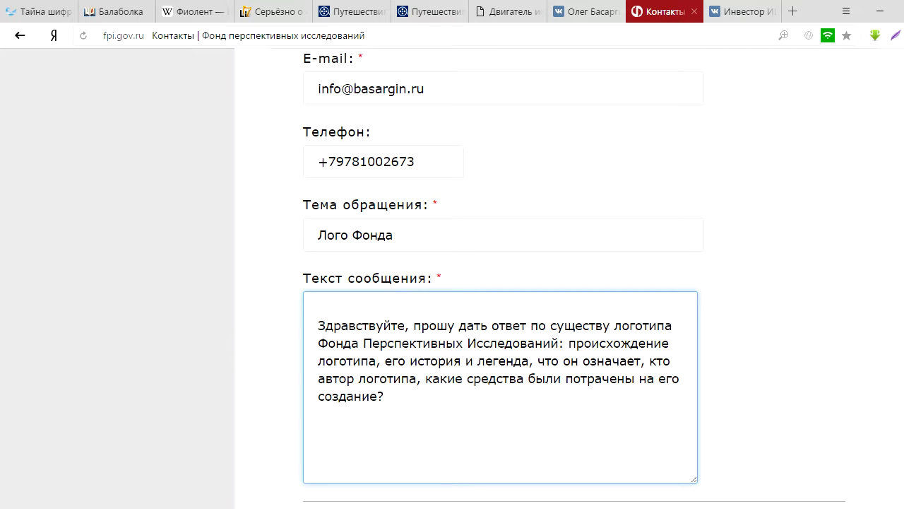
type("Повтоное об")
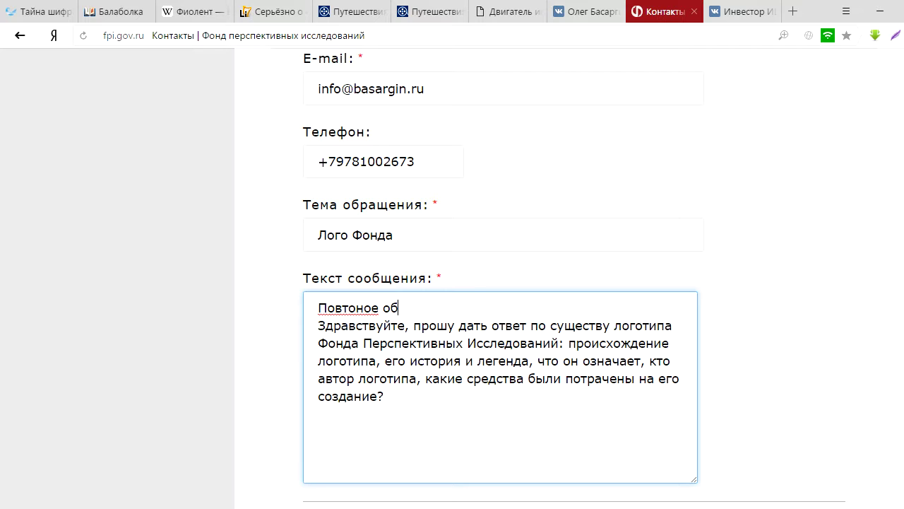
type("ращение")
type("р")
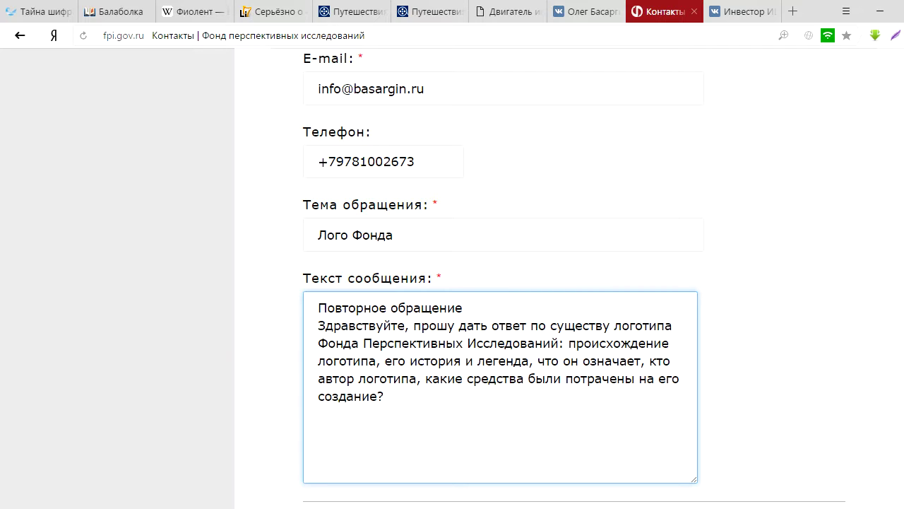
type(".")
key("BackSpace")
type("!")
scroll(573, 274, "down", 3)
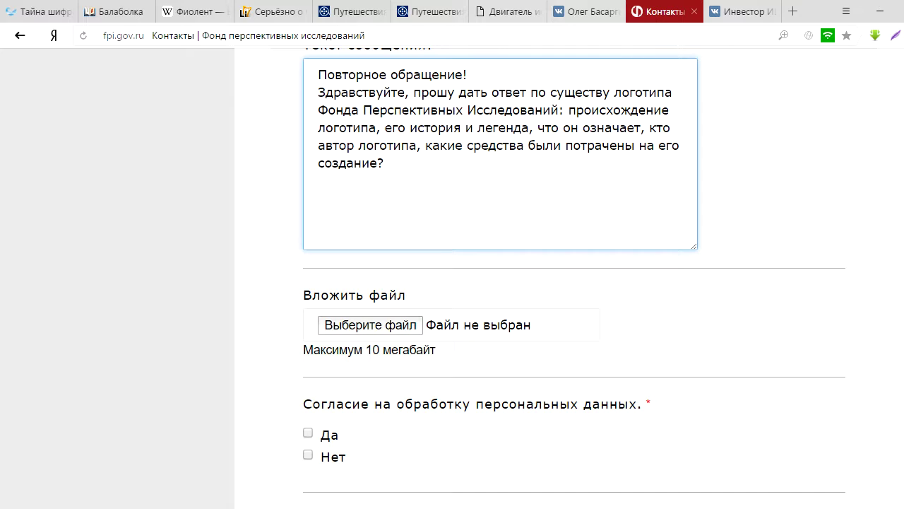
key("alt+Tab")
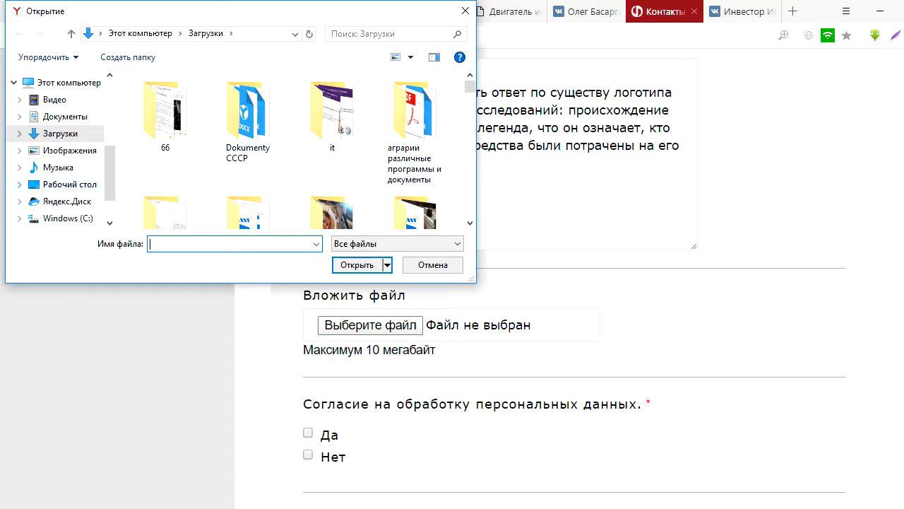
Step: Browse to the Хранилище (D:) drive in the file Open dialog
left_click_drag(109, 173, 109, 189)
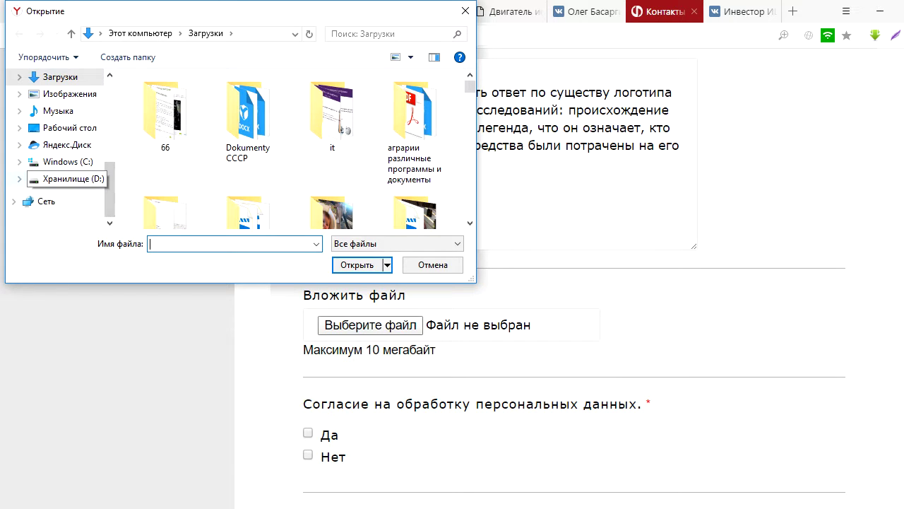
left_click(70, 178)
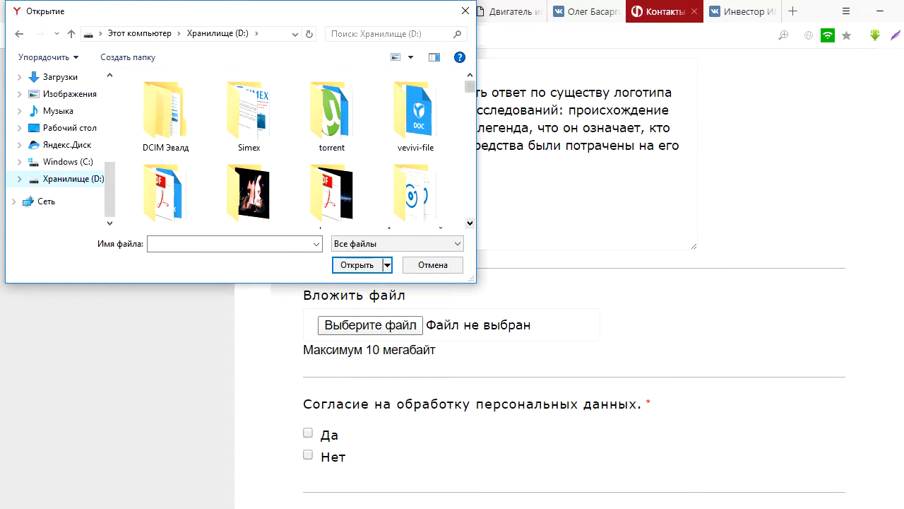
scroll(307, 147, "down", 5)
scroll(306, 147, "down", 10)
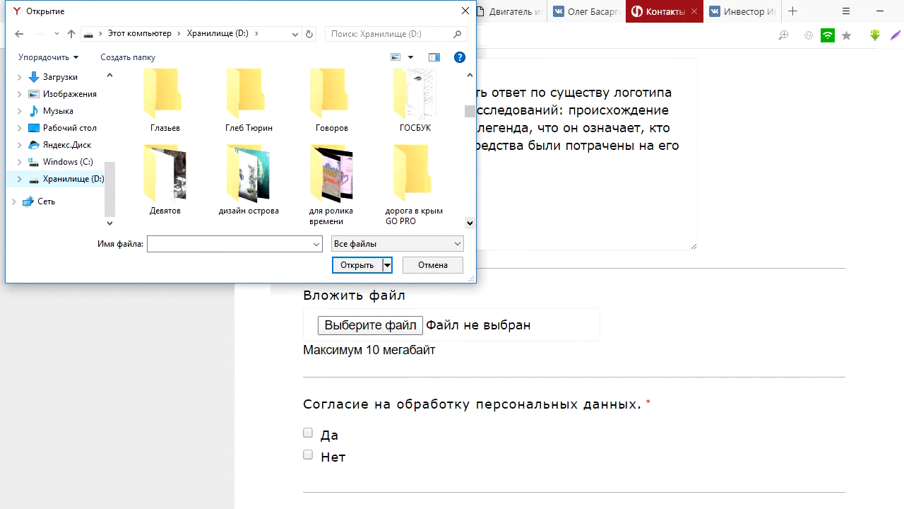
scroll(306, 147, "down", 8)
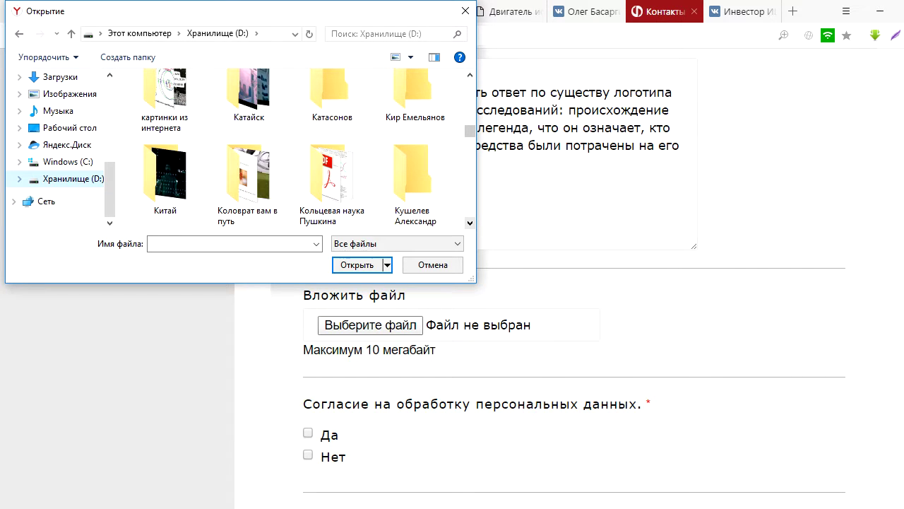
scroll(304, 147, "down", 4)
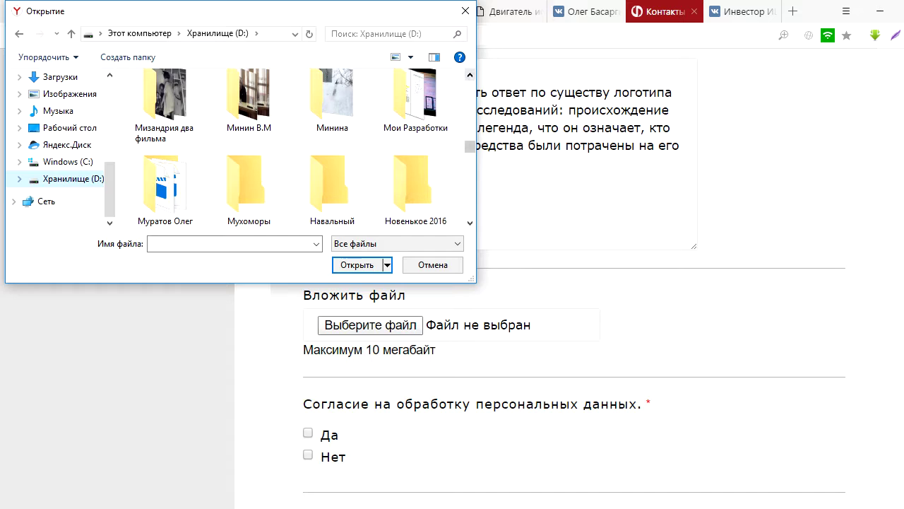
scroll(292, 148, "up", 3)
scroll(297, 152, "up", 3)
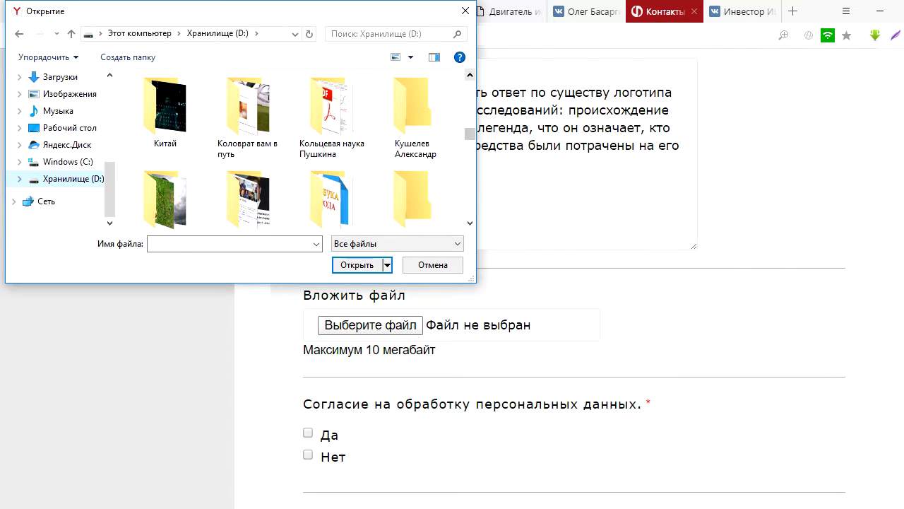
left_click_drag(469, 222, 470, 223)
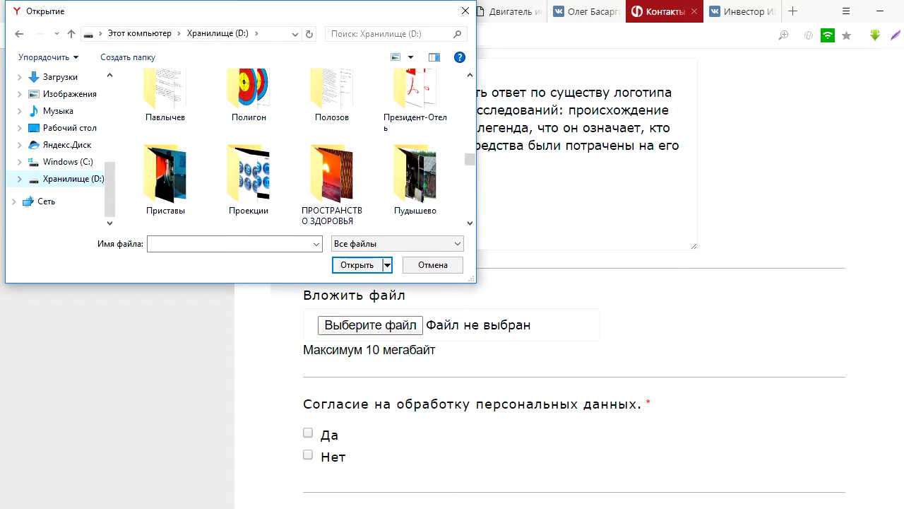
left_click(469, 223)
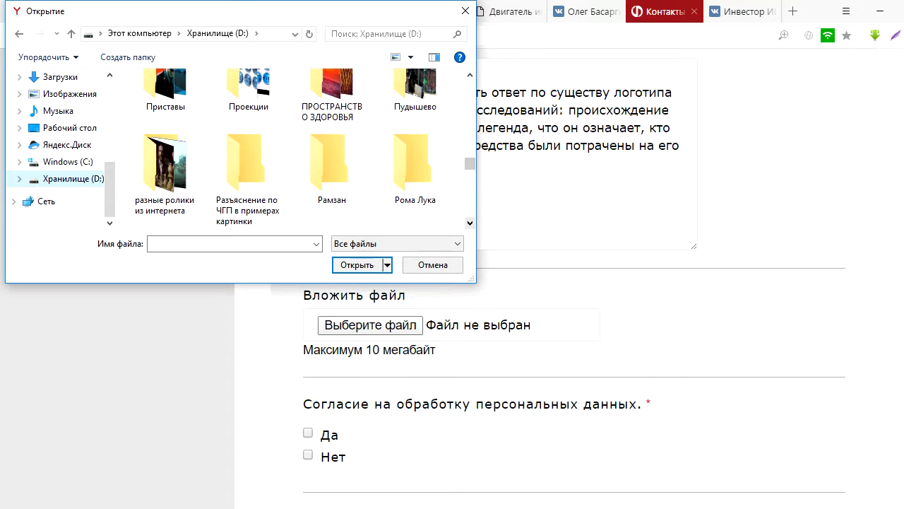
left_click(469, 222)
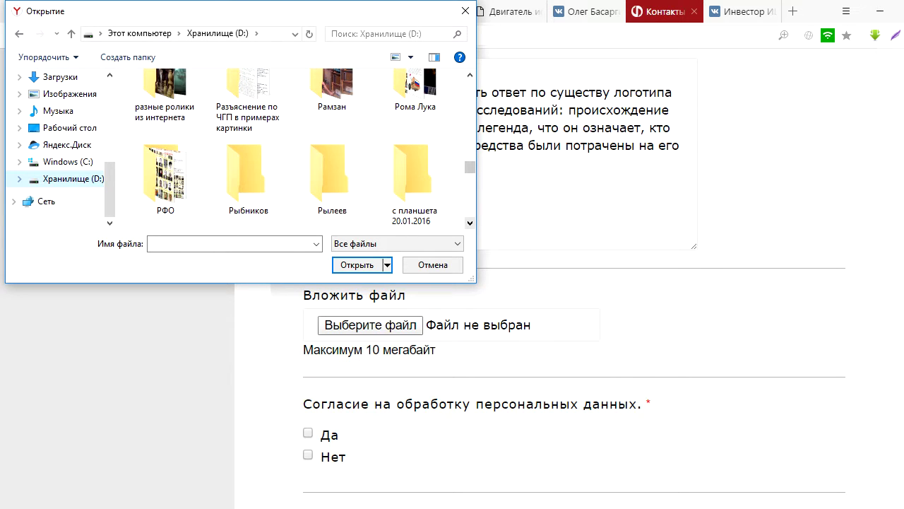
left_click(469, 74)
left_click(470, 74)
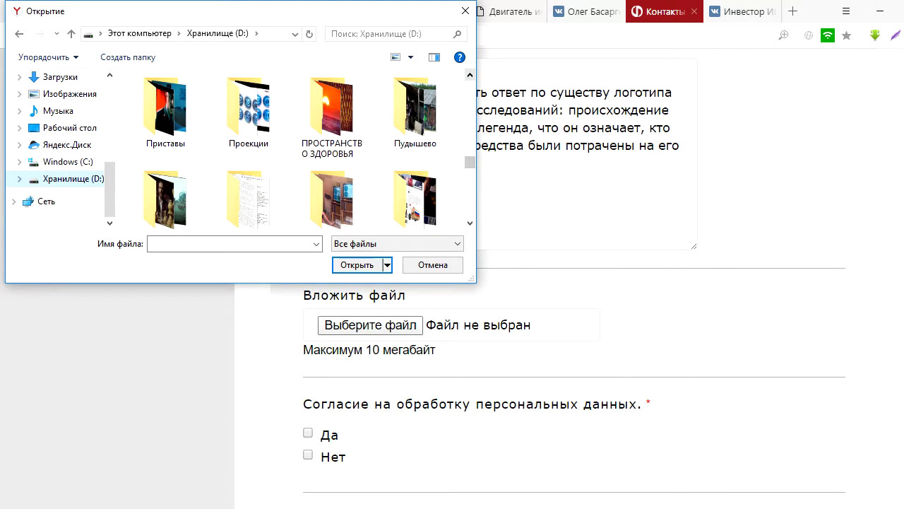
scroll(306, 149, "down", 5)
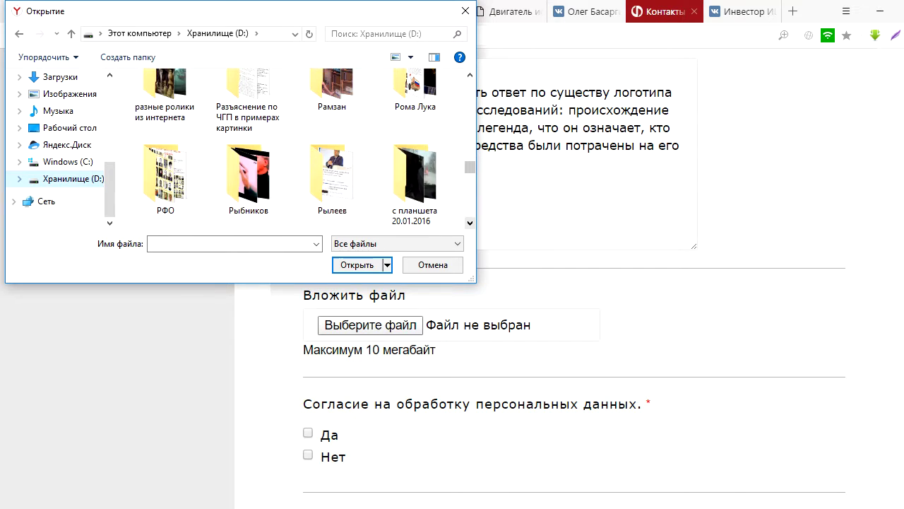
scroll(306, 149, "down", 3)
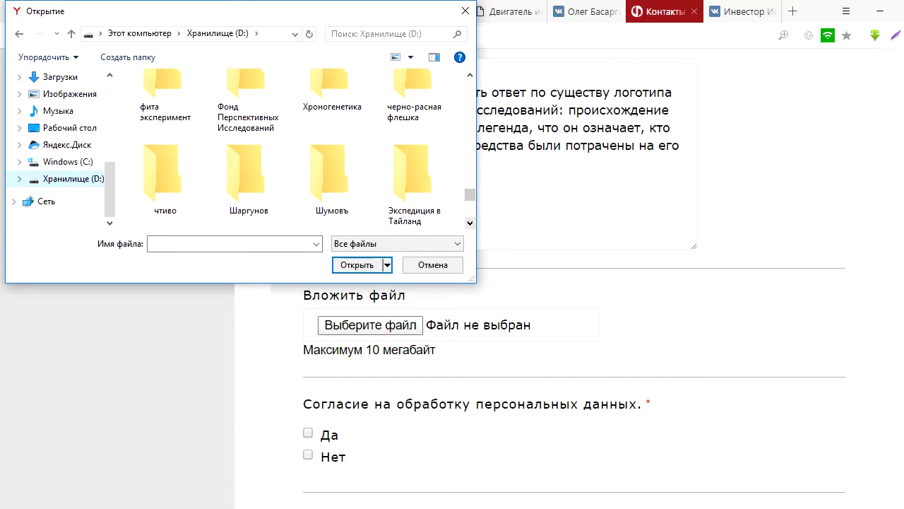
Step: Attach the Fund logo image from the Фонд Перспективных Исследований folder
double_click(248, 95)
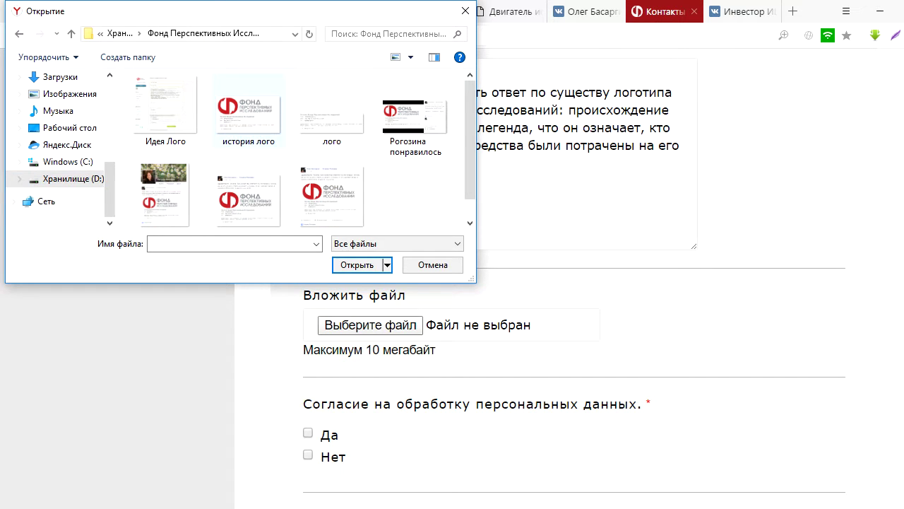
left_click(163, 194)
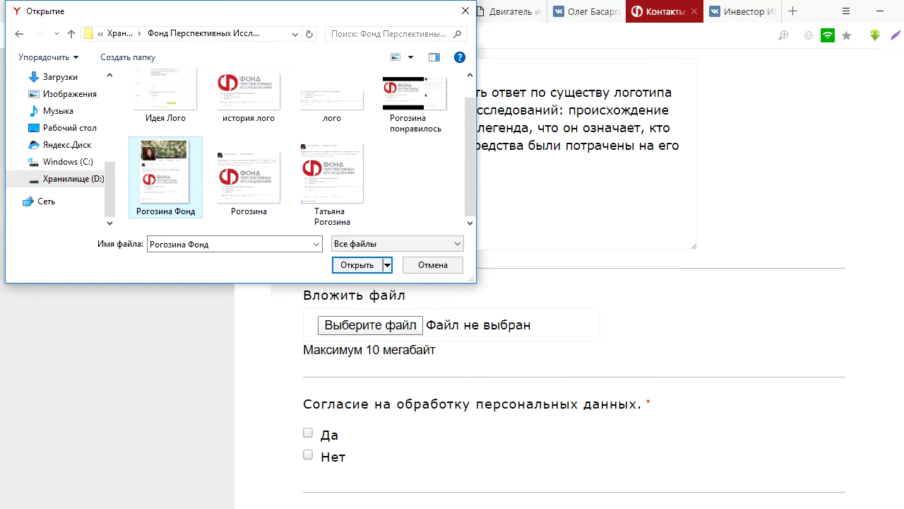
key("Return")
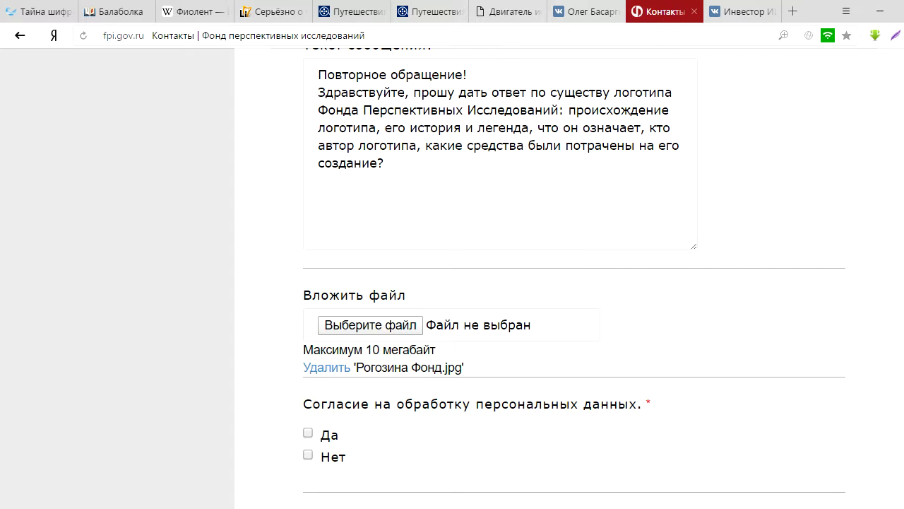
Step: Consent to personal-data processing with 'Да' and pass the 'Я не робот' check
scroll(574, 283, "down", 2)
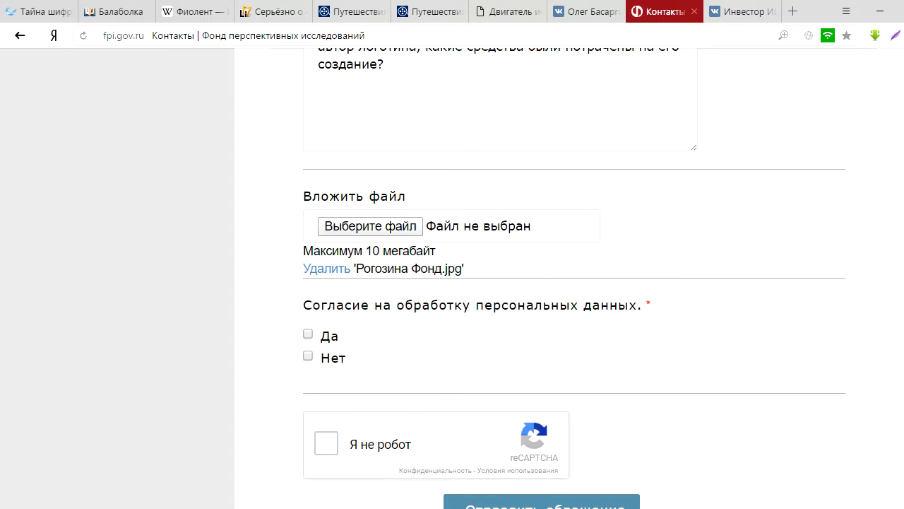
left_click(308, 333)
scroll(574, 282, "down", 3)
left_click(326, 299)
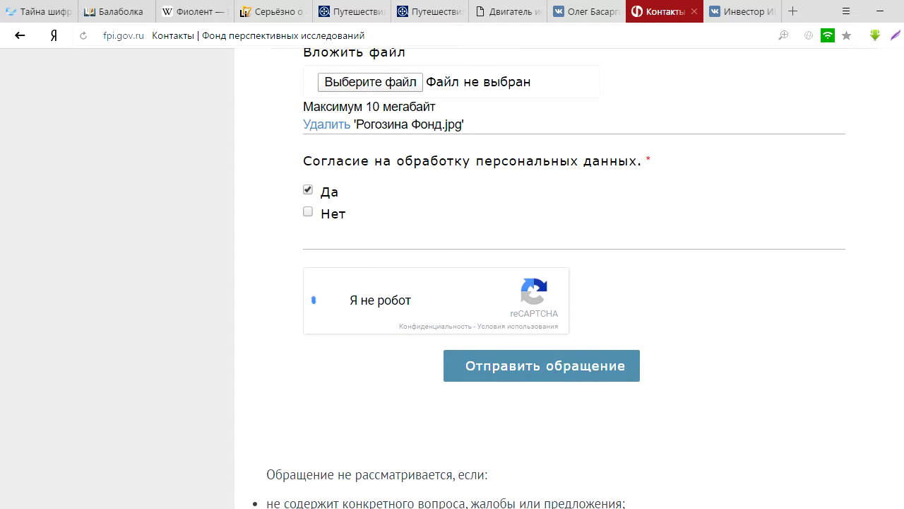
Step: Submit the contact form
scroll(574, 283, "up", 5)
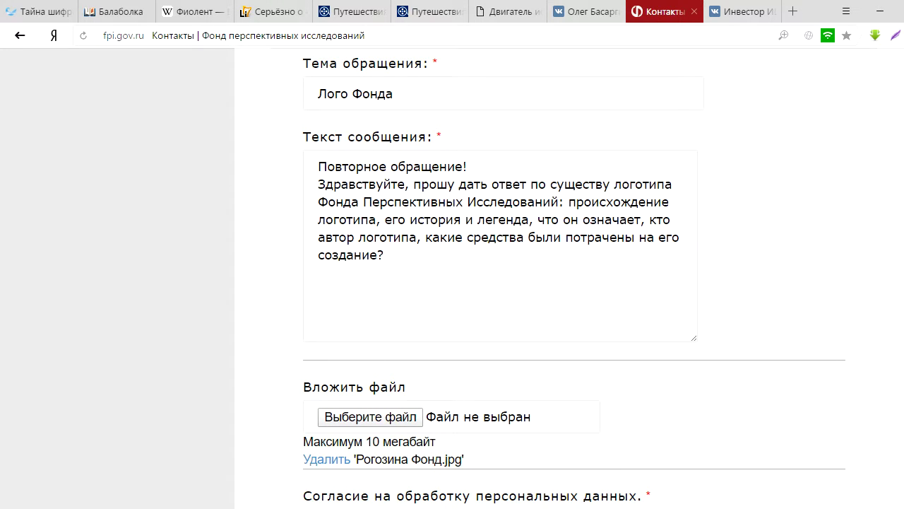
scroll(574, 282, "down", 1)
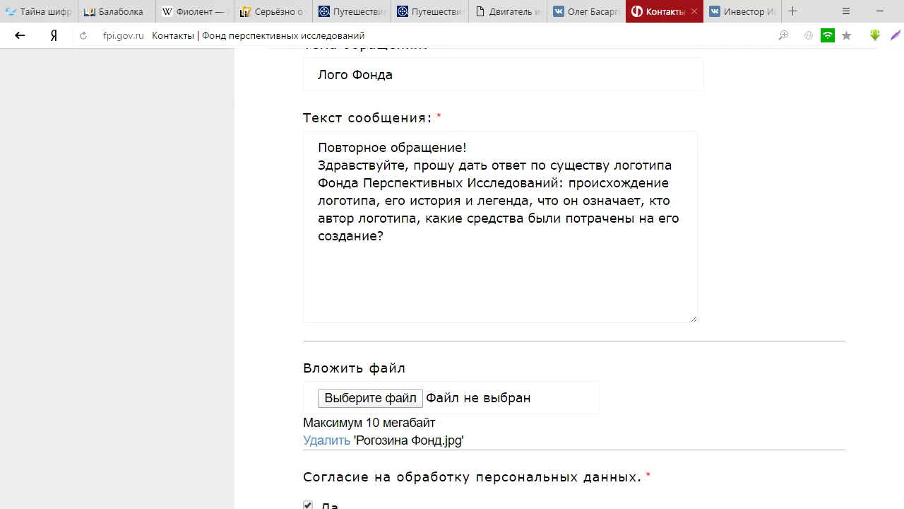
scroll(549, 279, "down", 5)
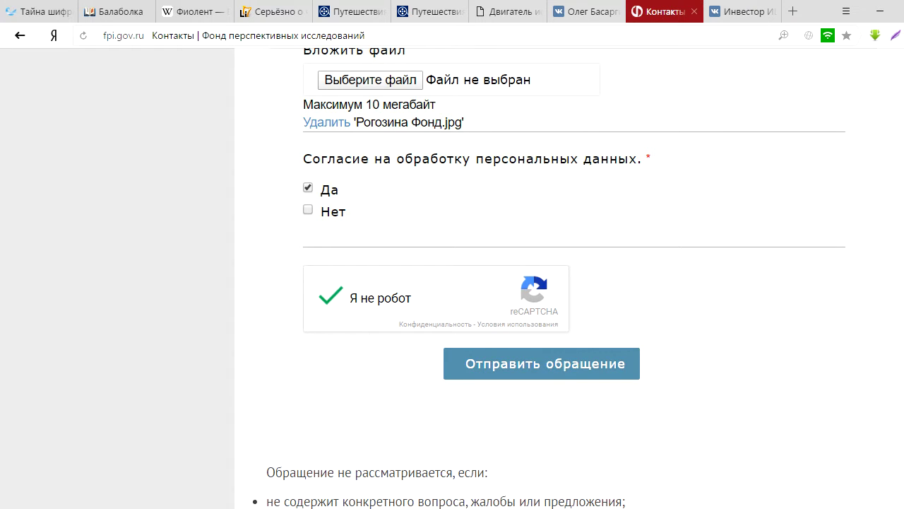
key("Return")
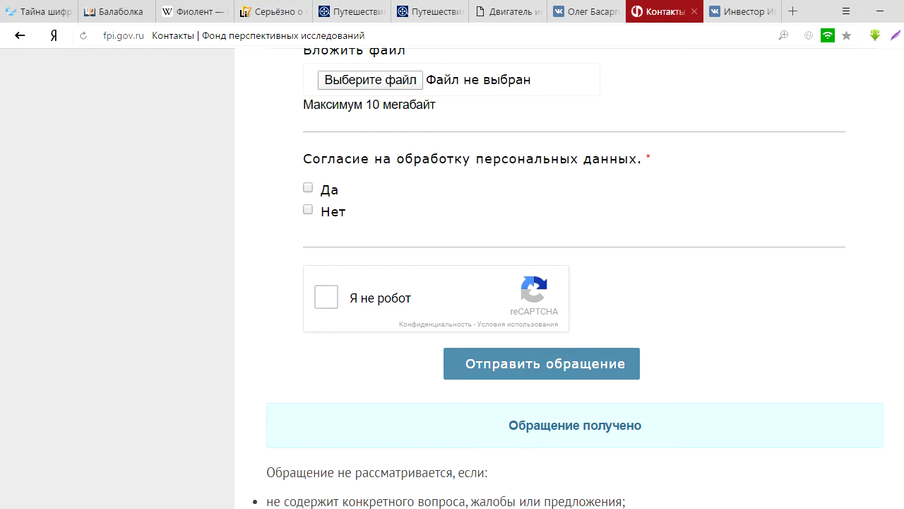
Step: Show the Fund office's address balloon on the contacts page map
scroll(569, 279, "down", 2)
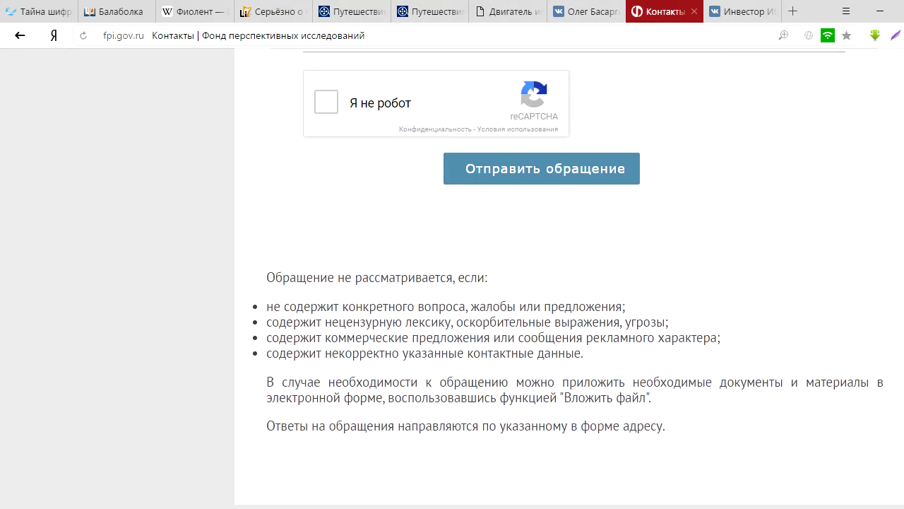
scroll(568, 279, "up", 9)
scroll(568, 278, "up", 5)
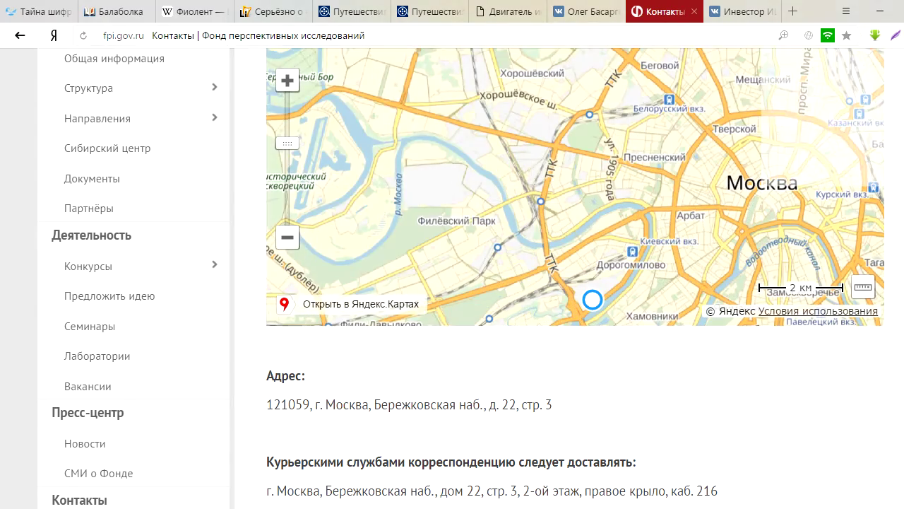
scroll(575, 187, "up", 2)
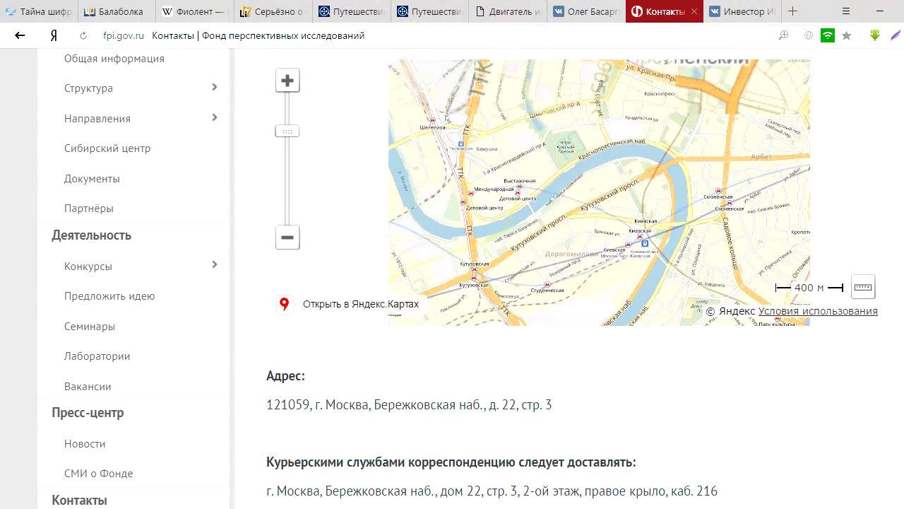
scroll(539, 231, "down", 2)
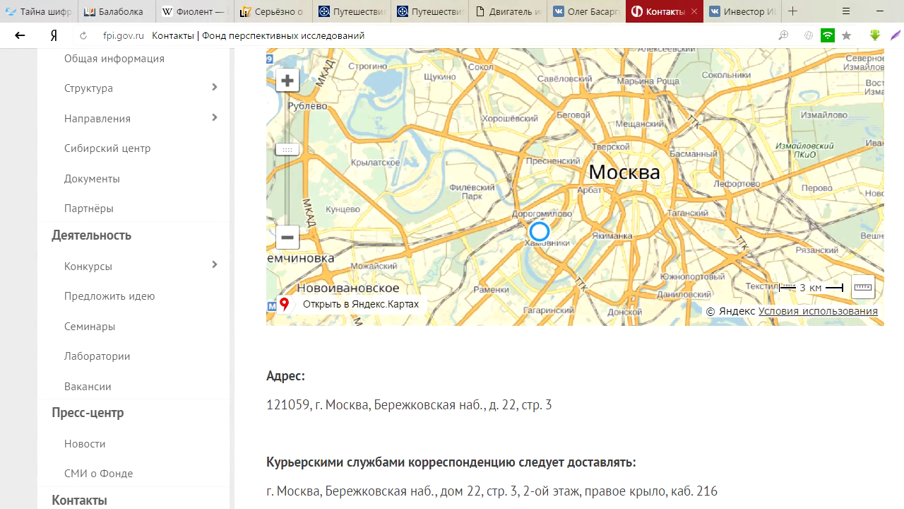
left_click(539, 231)
scroll(488, 317, "up", 1)
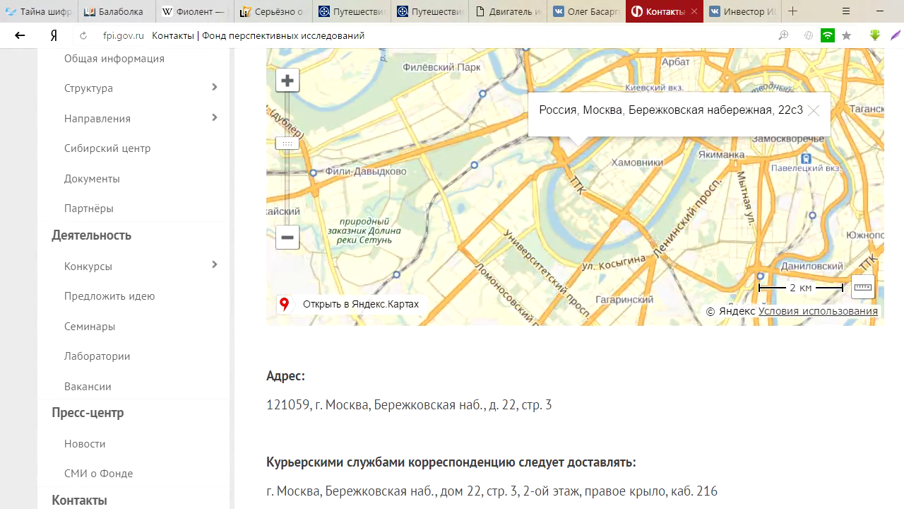